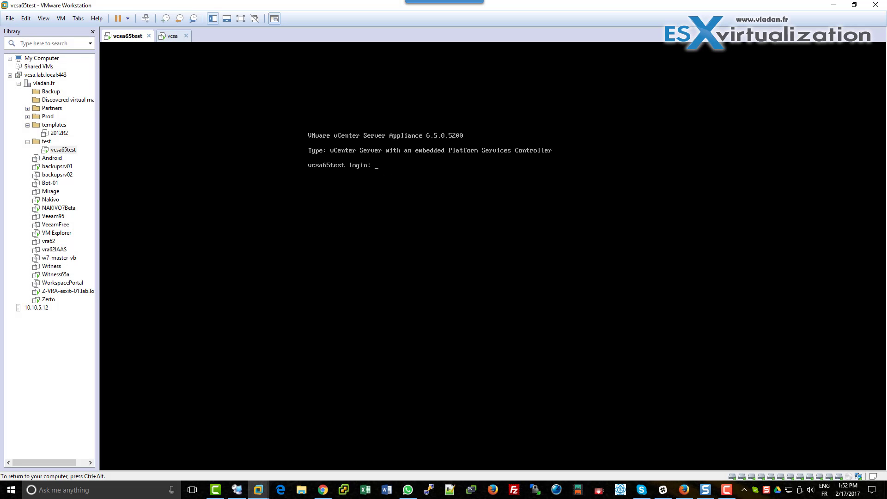
- Attempt a root login at the vcsa65test console, then release input back to the host
text(1)
key(BackSpace)
text(root)
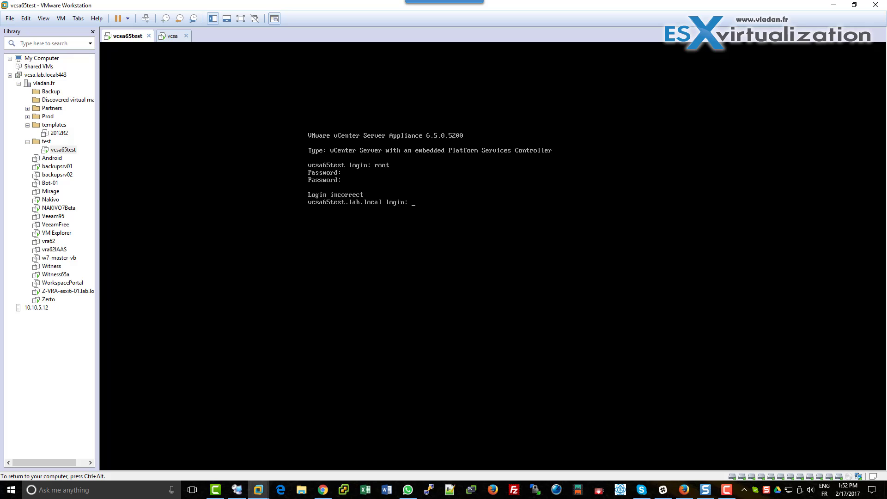
key(ctrl+alt)
- Restart the vcsa65test guest from the Library's Power menu and focus its console
right_click(73, 150)
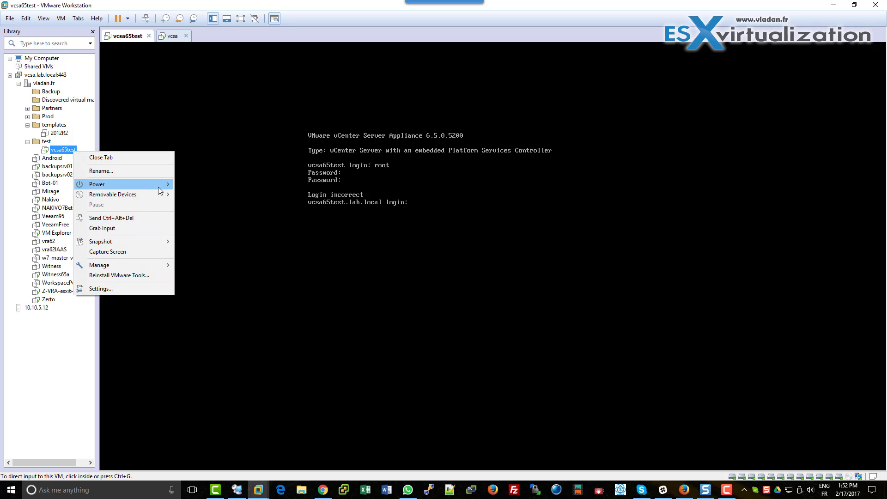
mouse_move(160, 184)
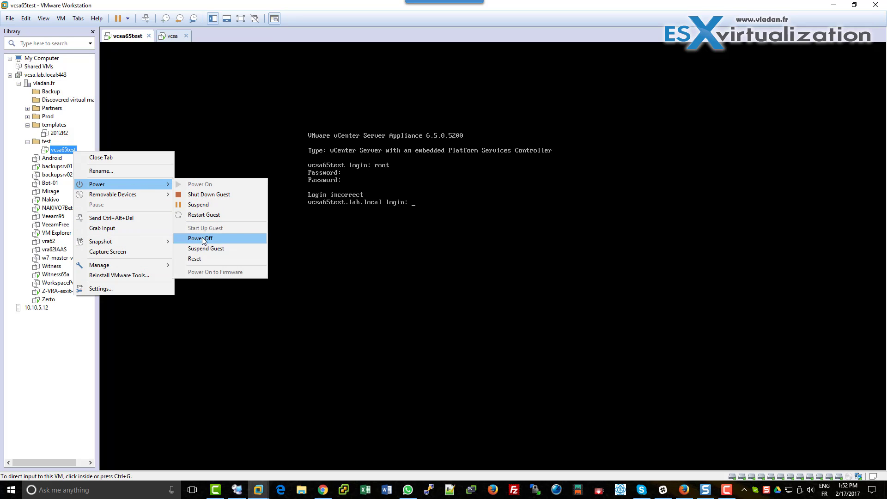
click(203, 216)
click(380, 202)
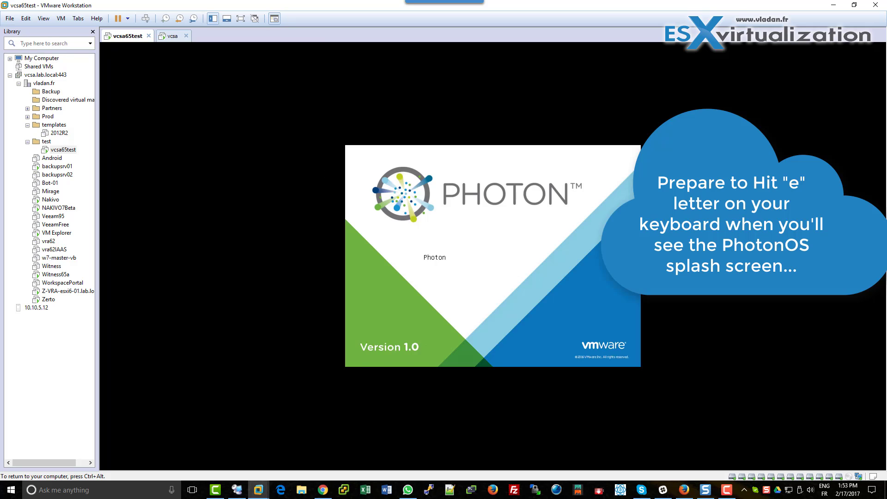
- Interrupt boot at the Photon splash screen to edit the GRUB 'Photon' entry
key(e)
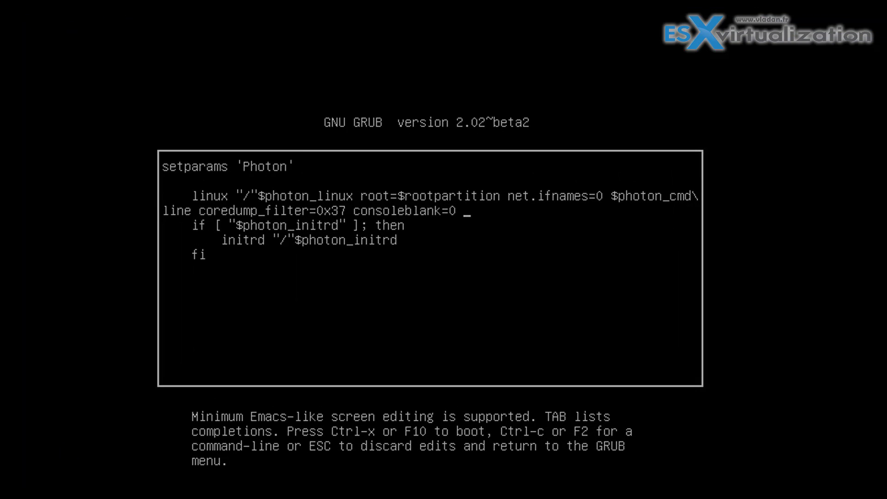
- Append 'rw init=' to the Photon kernel line after consoleblank=0
text(rw init=/bin/bash)
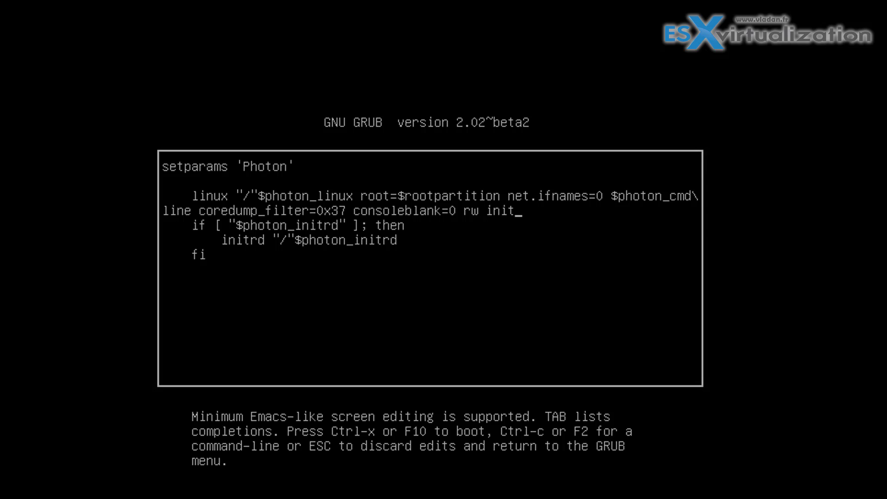
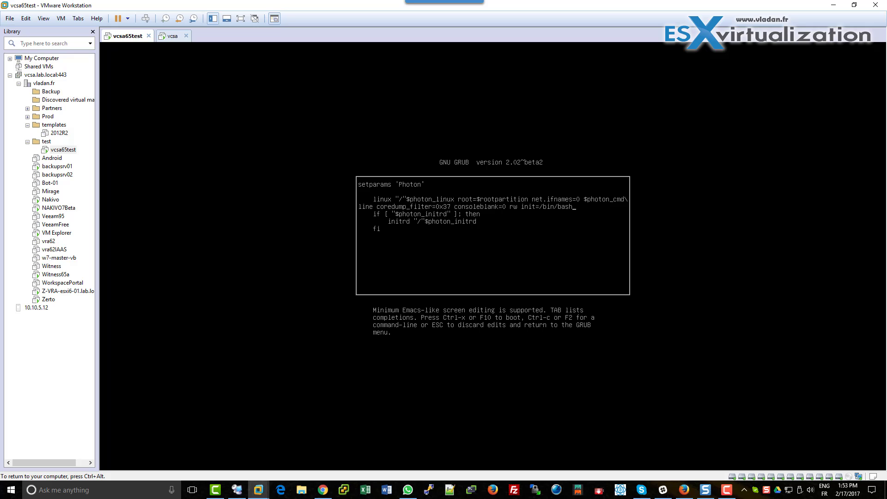
- Boot the GRUB entry edited with rw init=/bin/bash to reach a root shell
key(ctrl+x)
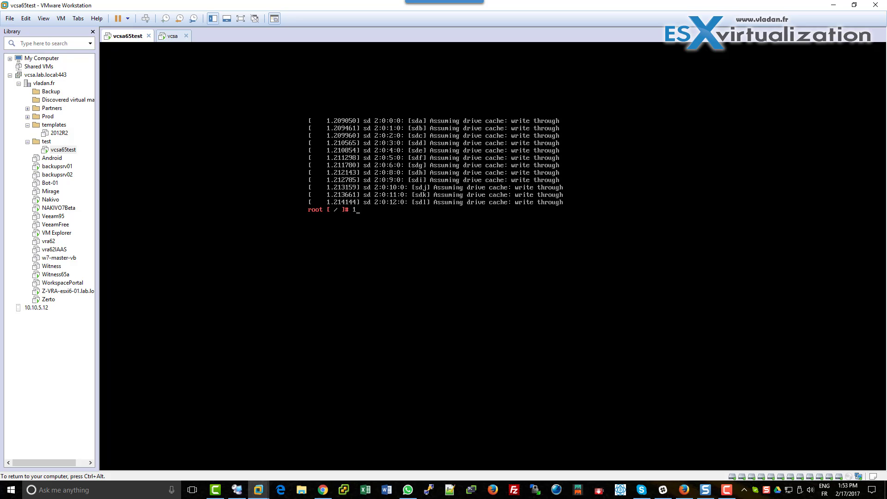
- Change the root password with passwd, entering the new password twice
text(1)
key(BackSpace)
key(BackSpace)
key(BackSpace)
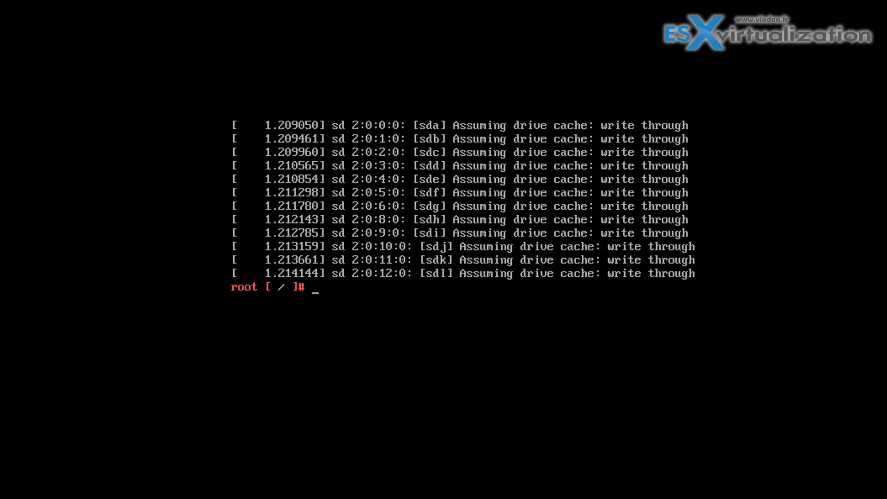
text(passwd)
key(Return)
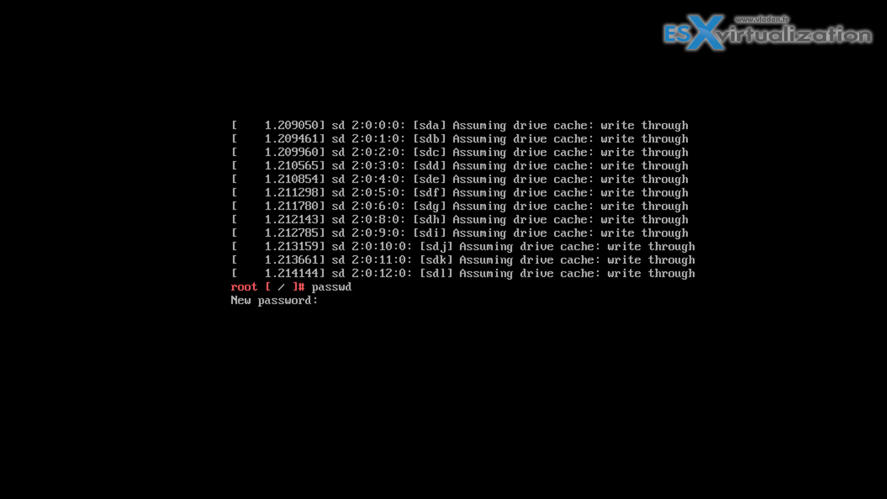
key(Return)
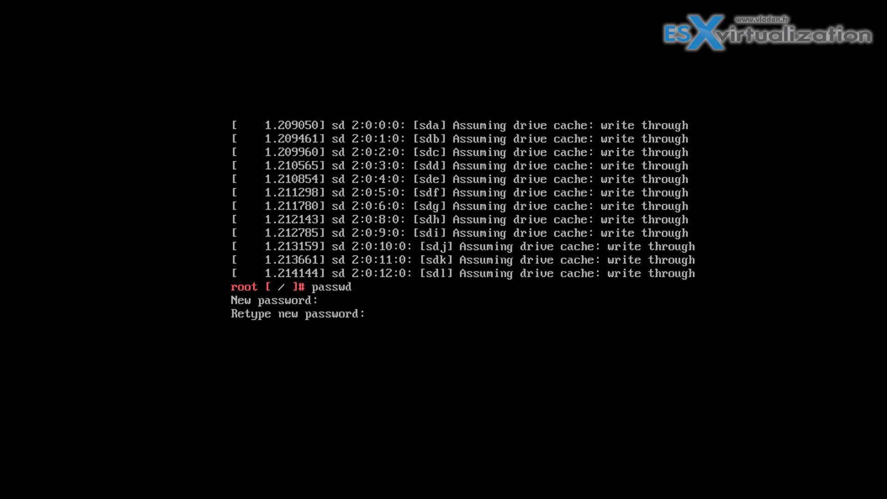
key(Return)
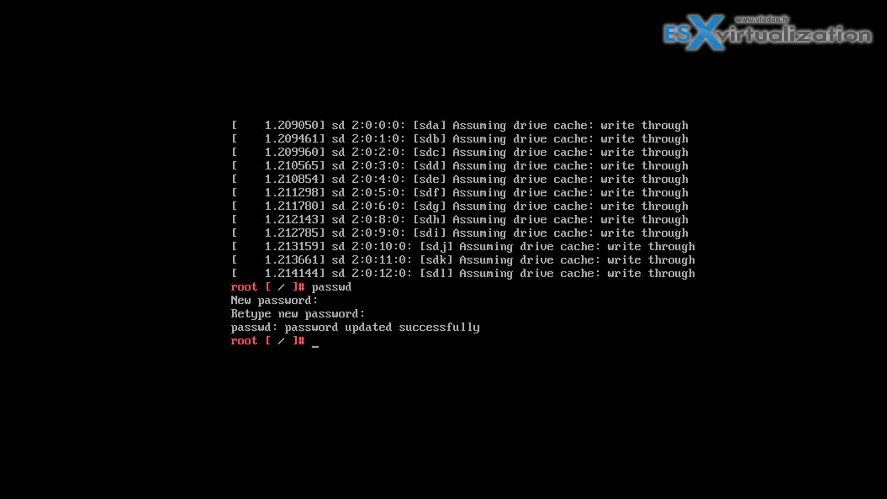
- Unmount the root filesystem with umount / and force a restart with reboot -f
text(umount /)
key(Return)
text(reboot)
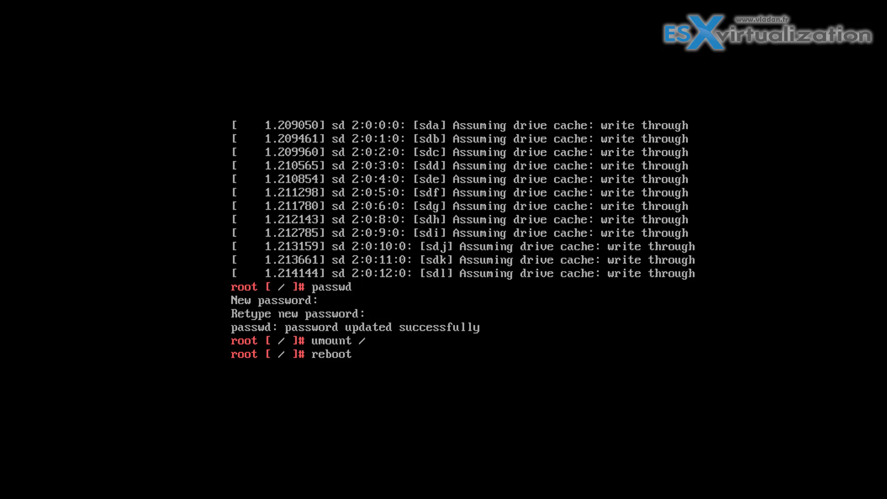
text( -f)
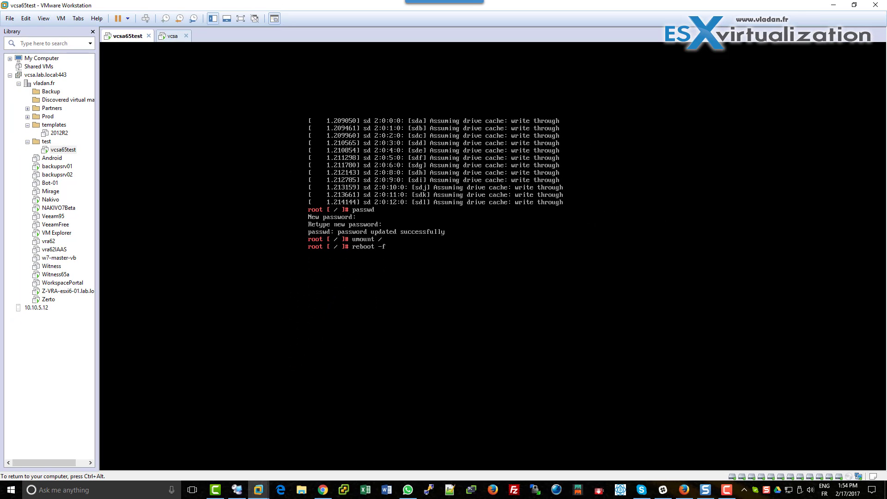
key(Return)
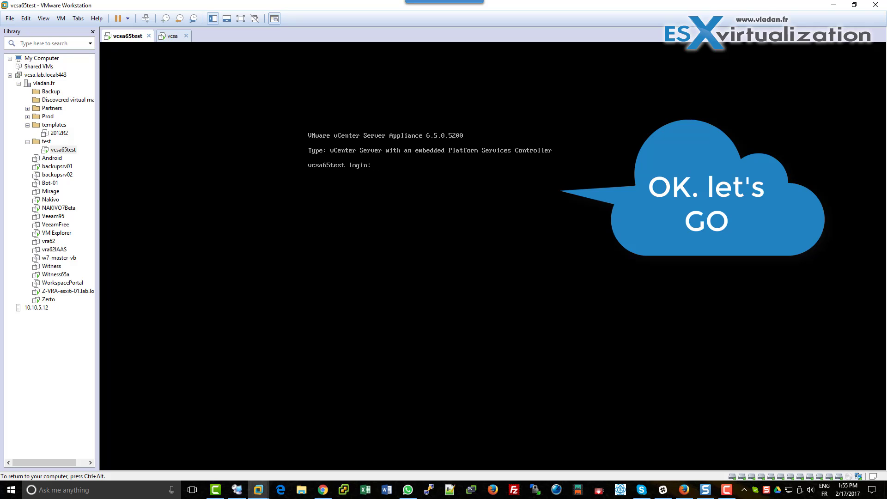
- Enter 'root' as the login name at the vcsa65test console prompt
text(111)
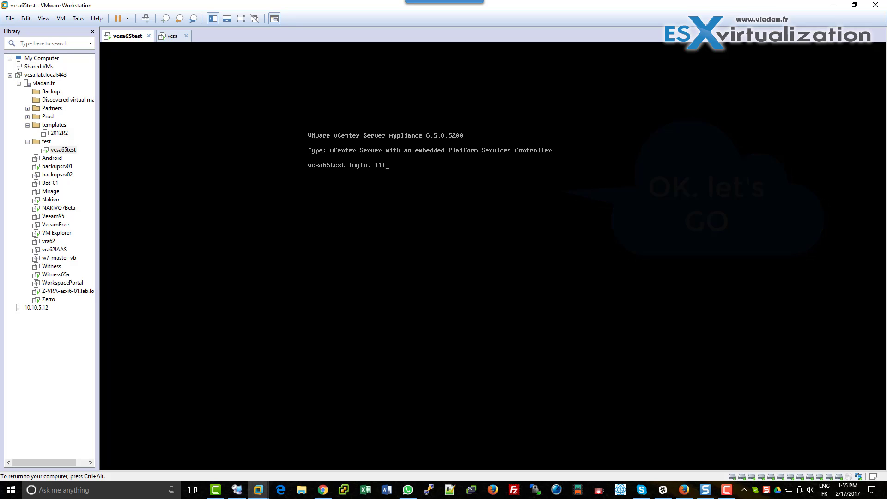
key(BackSpace)
key(BackSpace)
key(BackSpace)
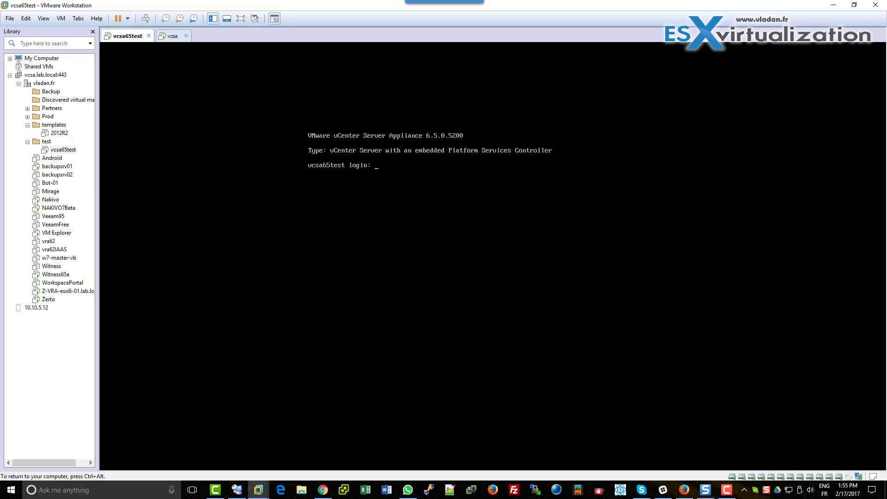
text(jroo)
key(BackSpace)
key(BackSpace)
key(BackSpace)
key(BackSpace)
text(root)
key(Return)
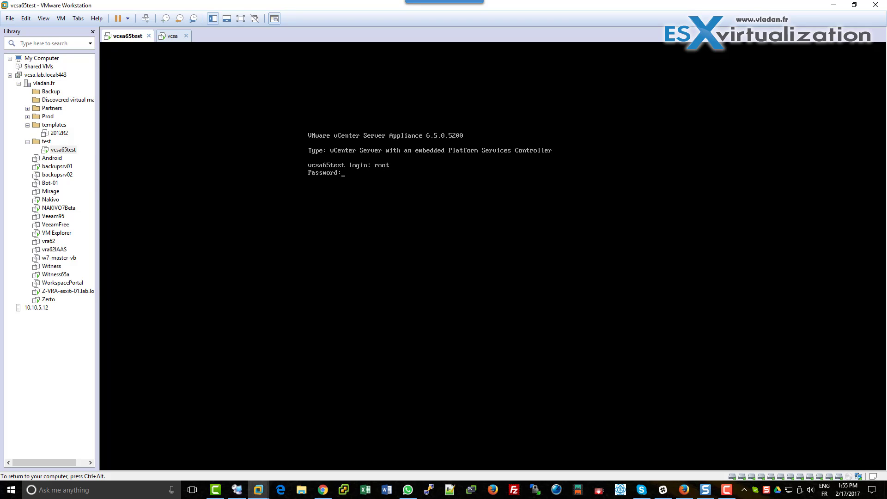